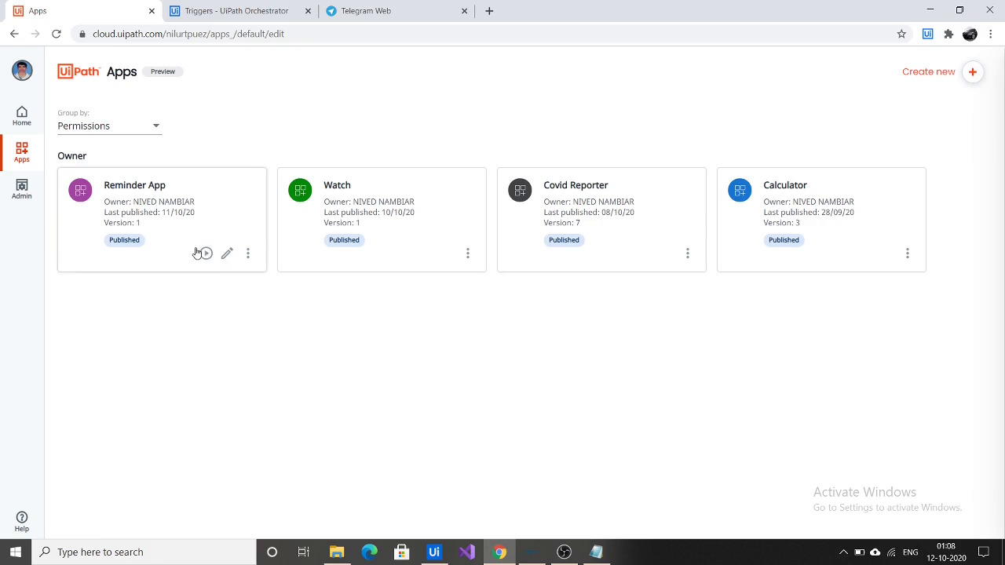
Run the published Reminder App and go to its date entry
{"action": "left_click", "coordinate": [204, 254]}
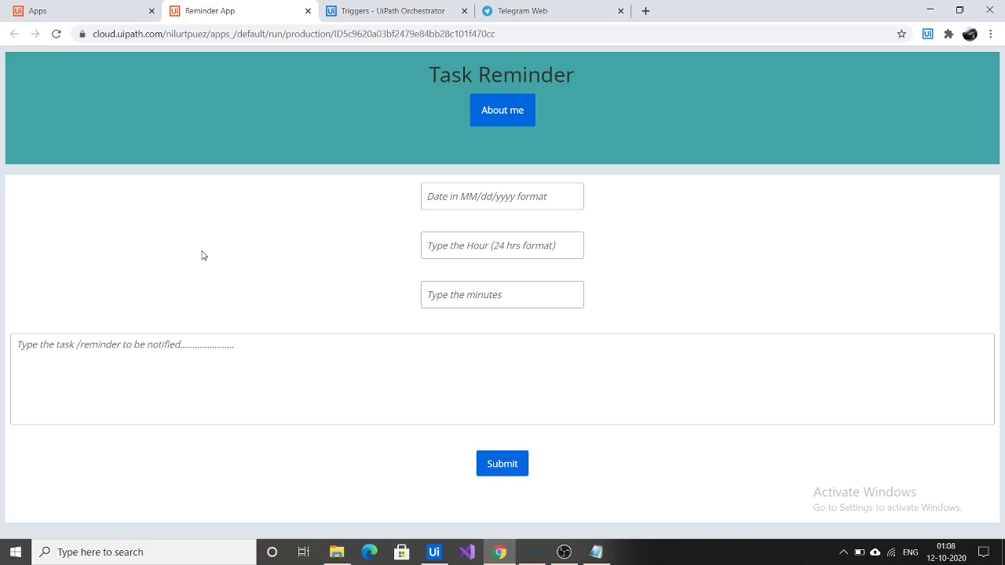
{"action": "left_click", "coordinate": [449, 195]}
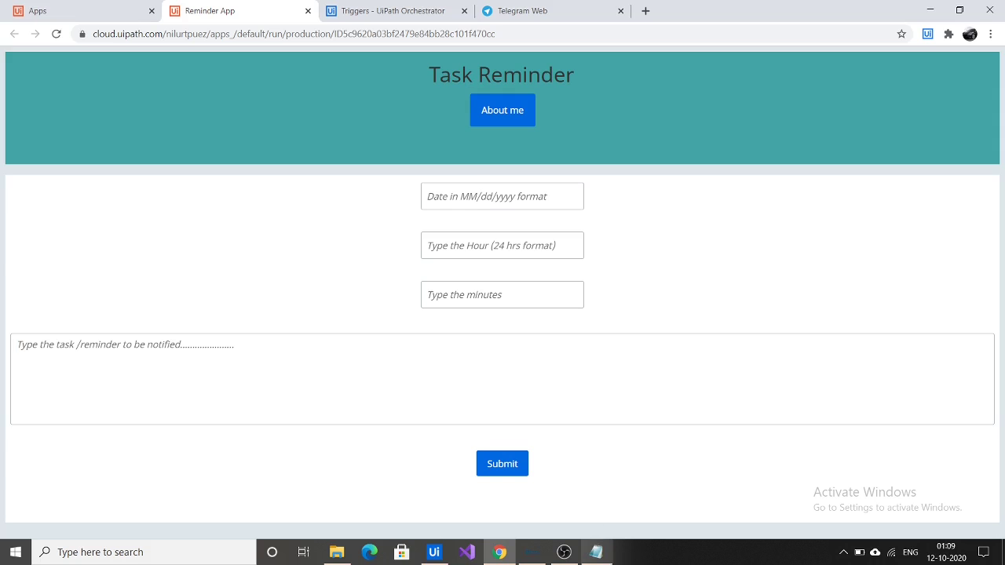
In the Notepad task list, change the Task 1 time to 01:13 and the Task2 time to 01:15
{"action": "left_click", "coordinate": [596, 552]}
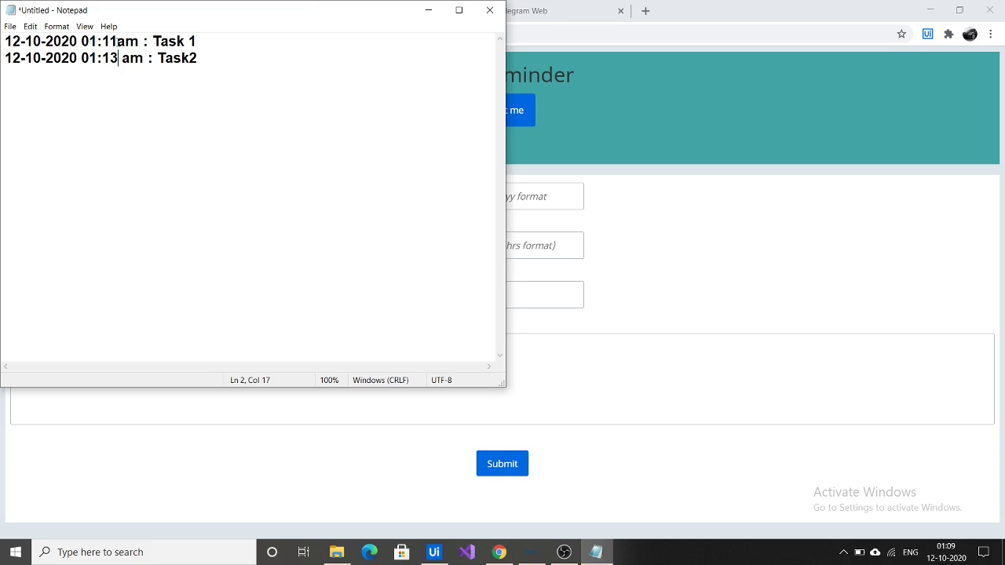
{"action": "key", "text": "Up"}
{"action": "key", "text": "BackSpace"}
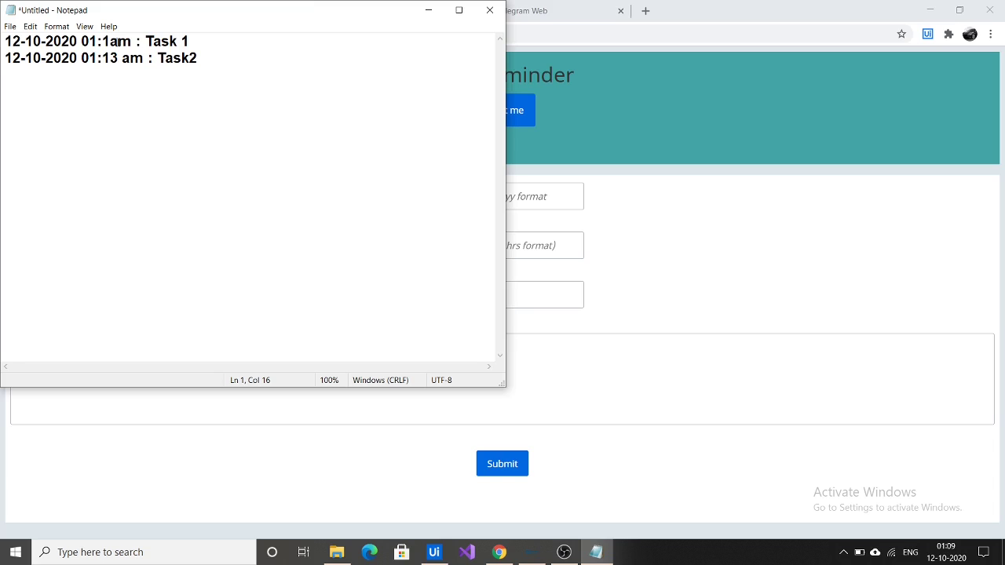
{"action": "type", "text": "3"}
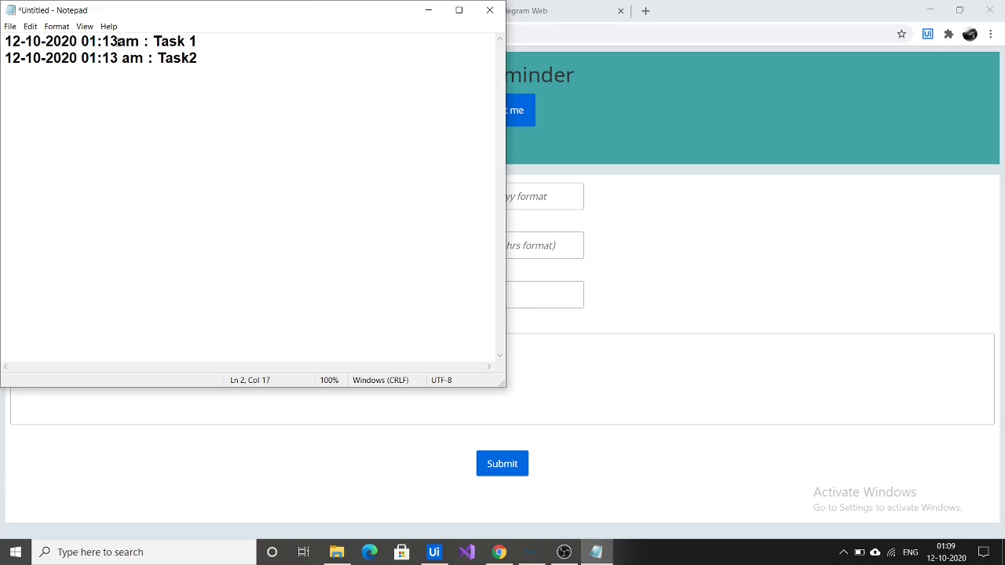
{"action": "key", "text": "BackSpace"}
{"action": "type", "text": "5"}
{"action": "left_click", "coordinate": [428, 11]}
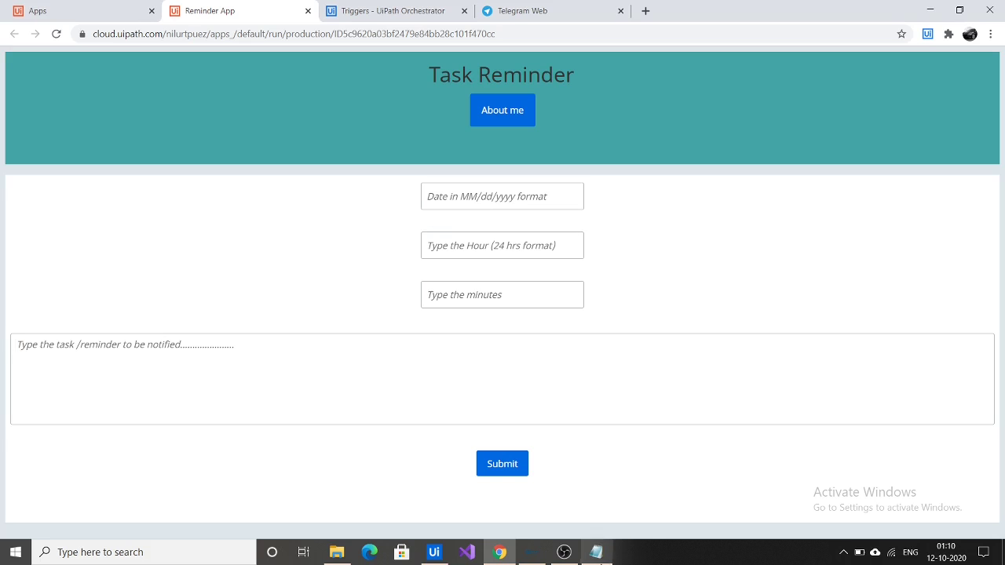
Check the planned tasks in Notepad, and fill in the reminder's date as 10/12/2020 and hour as 01
{"action": "left_click", "coordinate": [596, 554]}
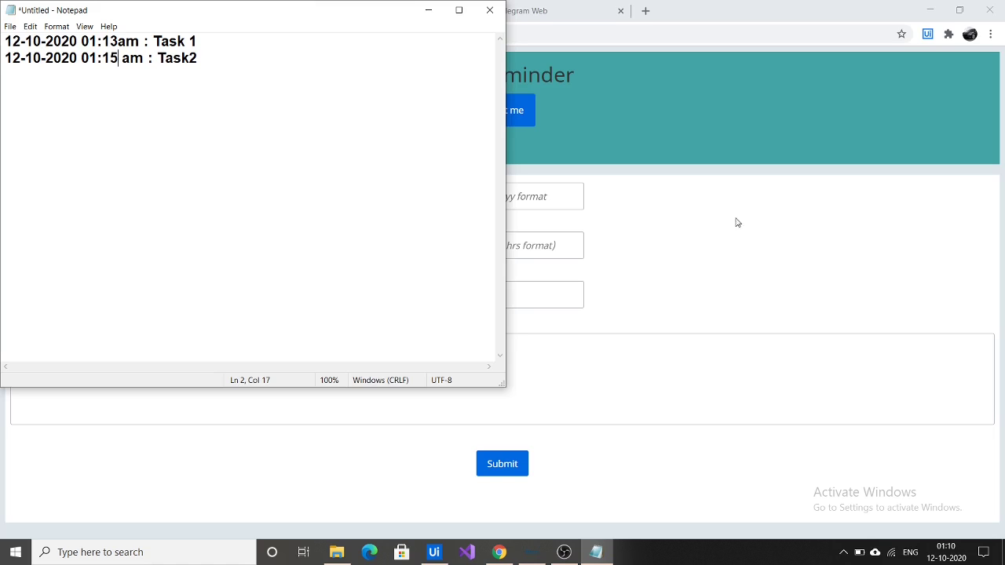
{"action": "left_click", "coordinate": [778, 219]}
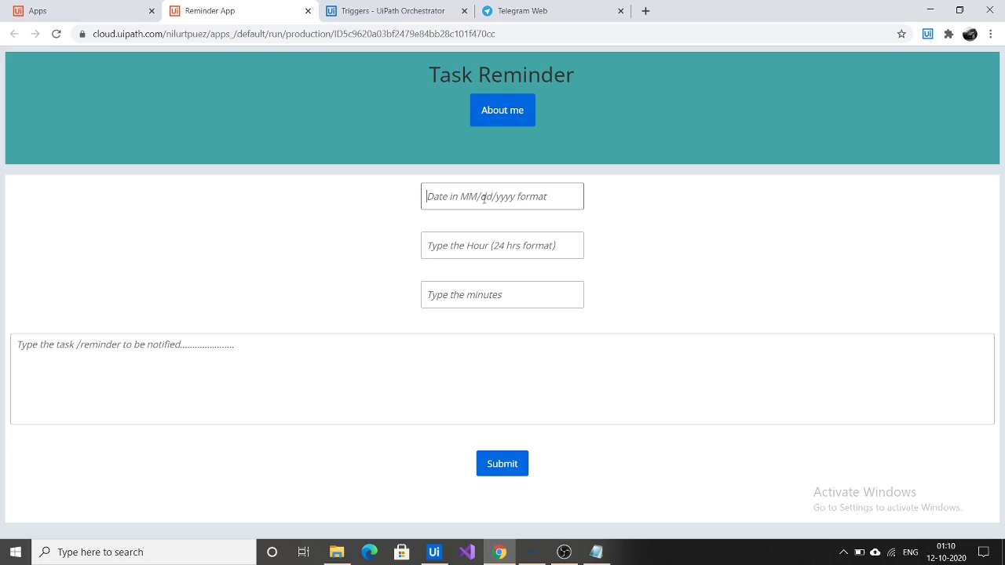
{"action": "type", "text": "10"}
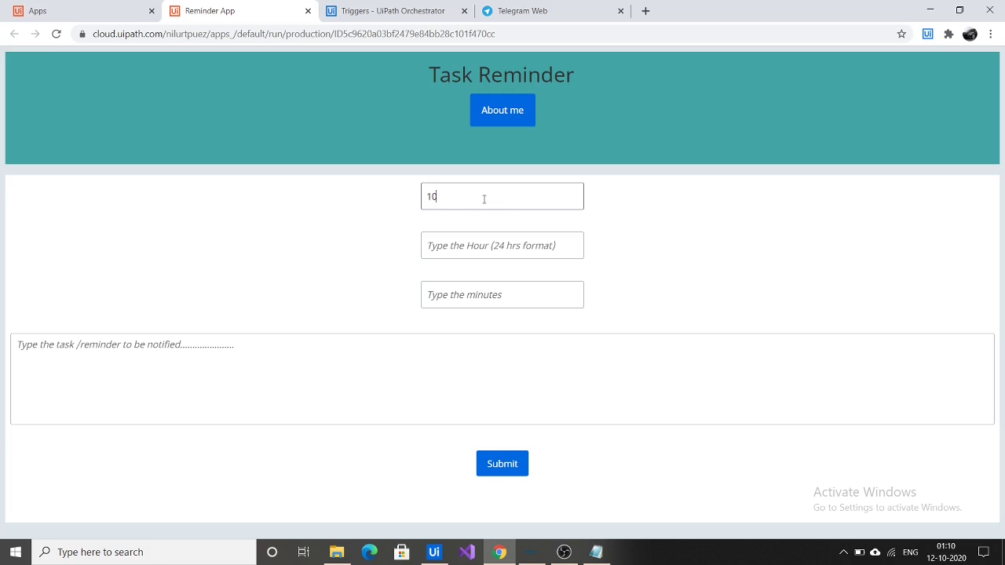
{"action": "type", "text": "/12/2020"}
{"action": "key", "text": "Tab"}
{"action": "type", "text": "01"}
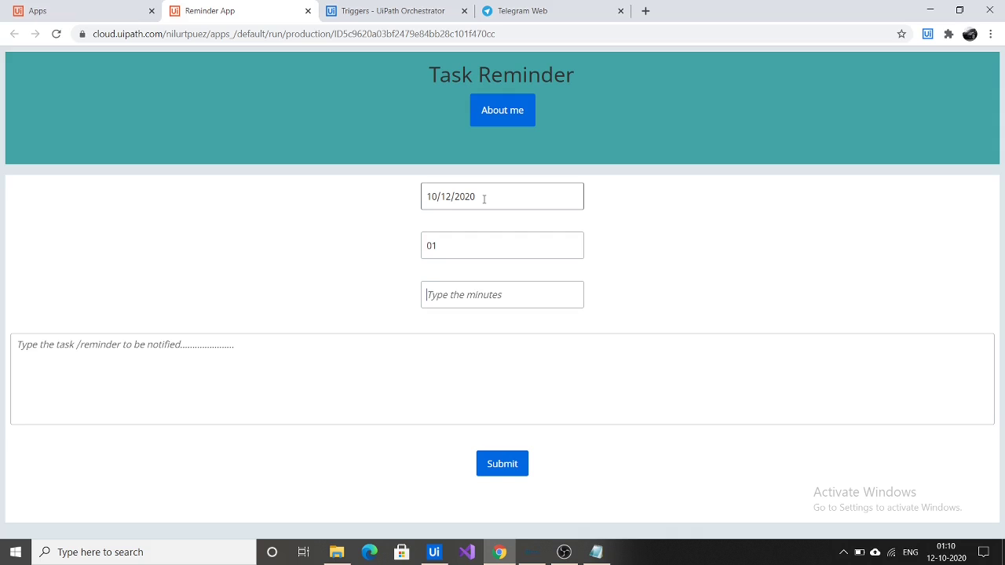
Set the reminder's minutes to 13 and its task text to Task1, and submit it
{"action": "mouse_move", "coordinate": [599, 516]}
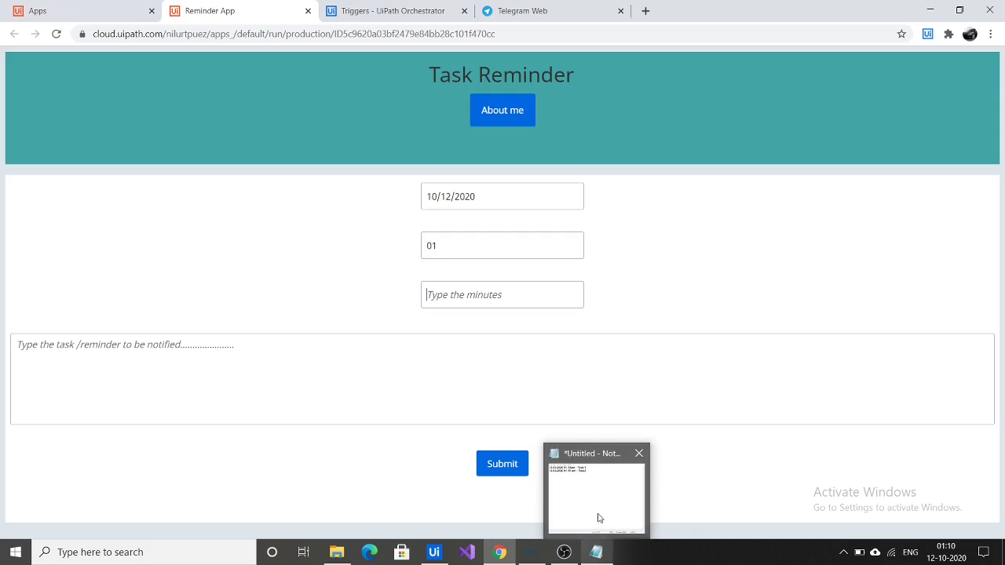
{"action": "key", "text": "Tab"}
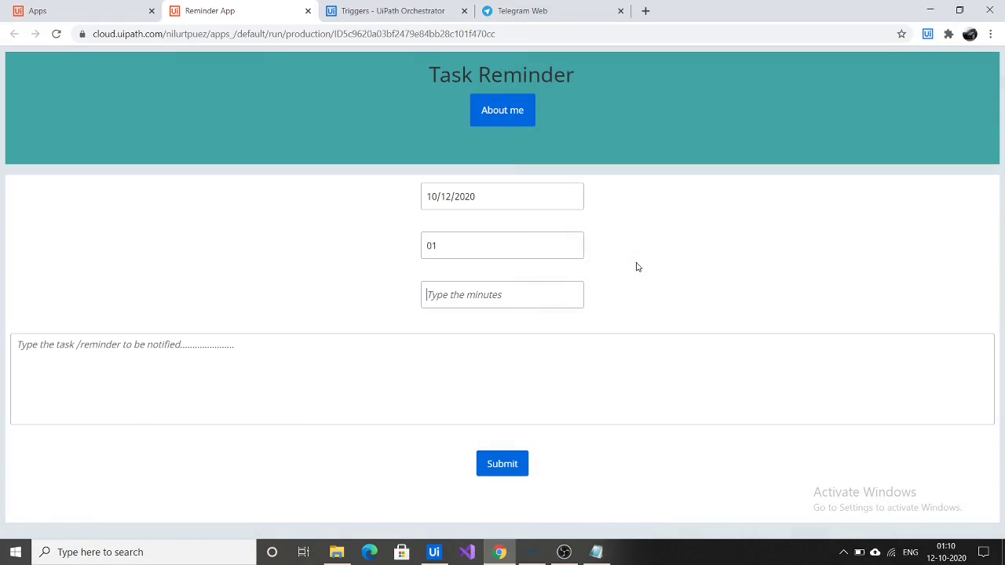
{"action": "type", "text": "13"}
{"action": "key", "text": "Tab"}
{"action": "type", "text": "Task1"}
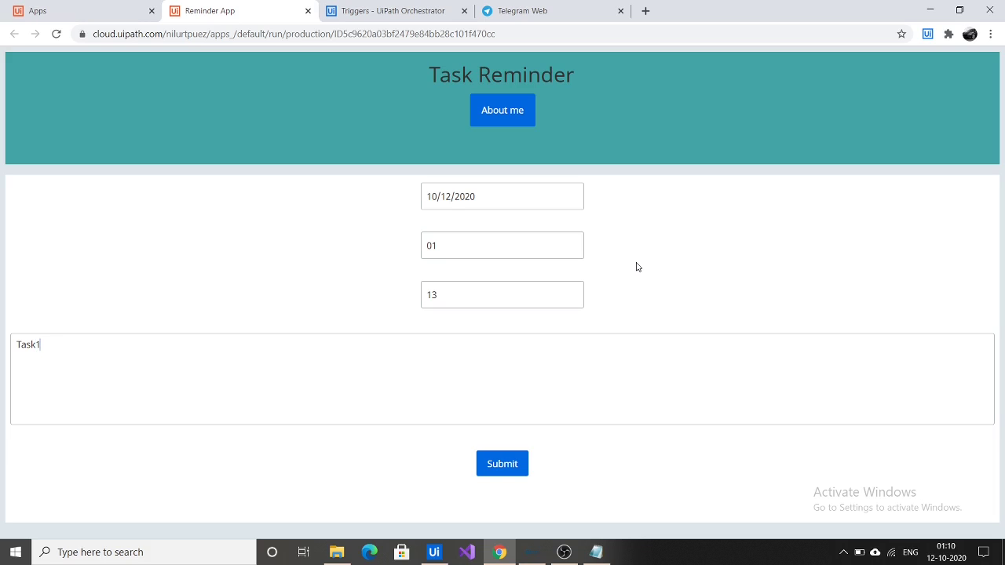
{"action": "left_click", "coordinate": [499, 468]}
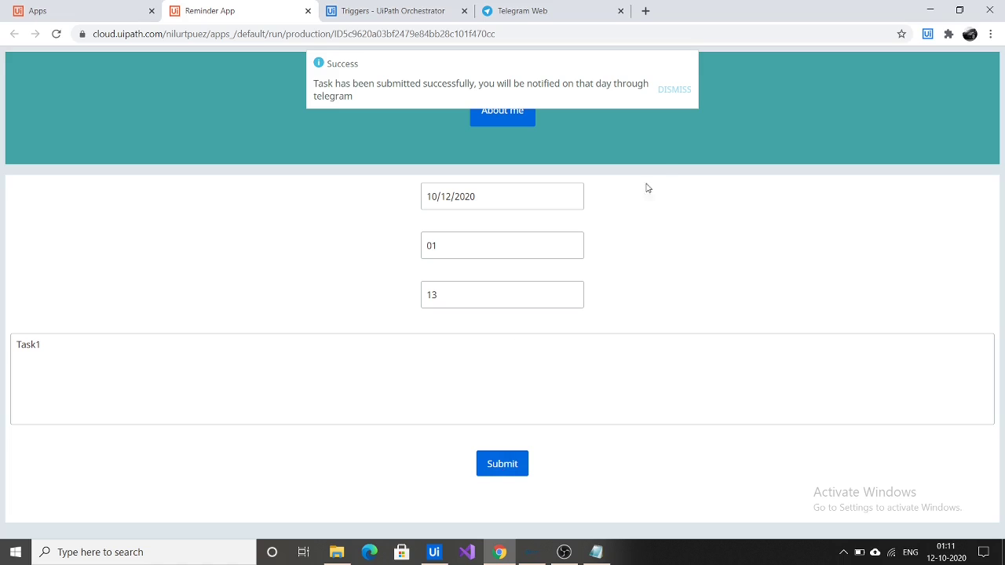
{"action": "left_click", "coordinate": [680, 90]}
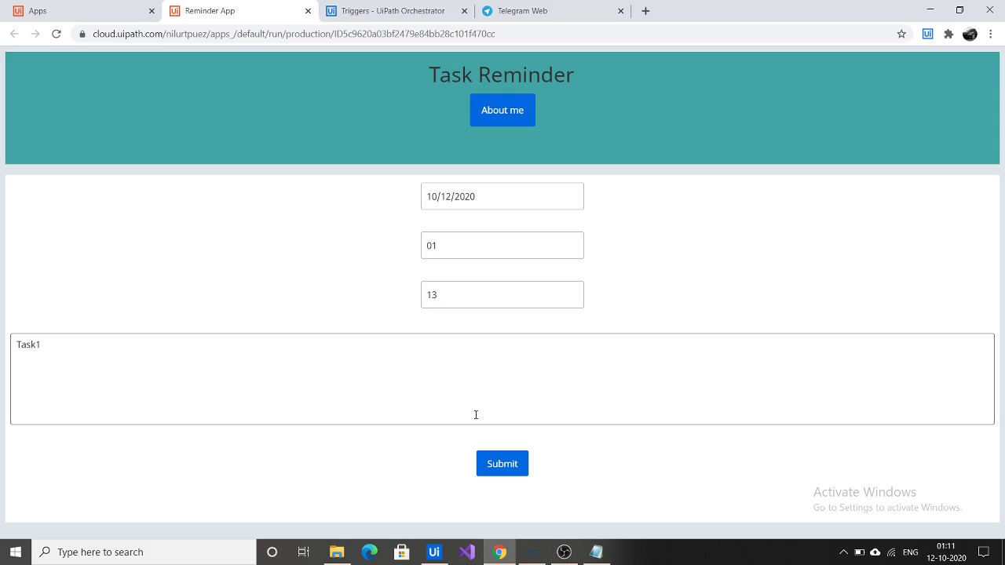
Submit a second reminder for the same date and hour with minutes 15 and task text Task2
{"action": "left_click", "coordinate": [596, 552]}
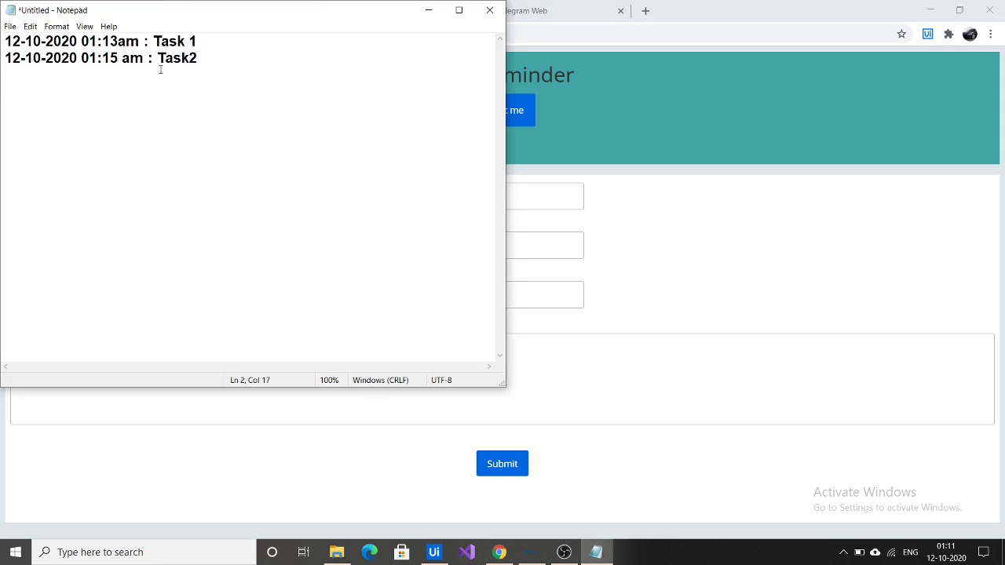
{"action": "left_click", "coordinate": [649, 194]}
{"action": "left_click", "coordinate": [445, 295]}
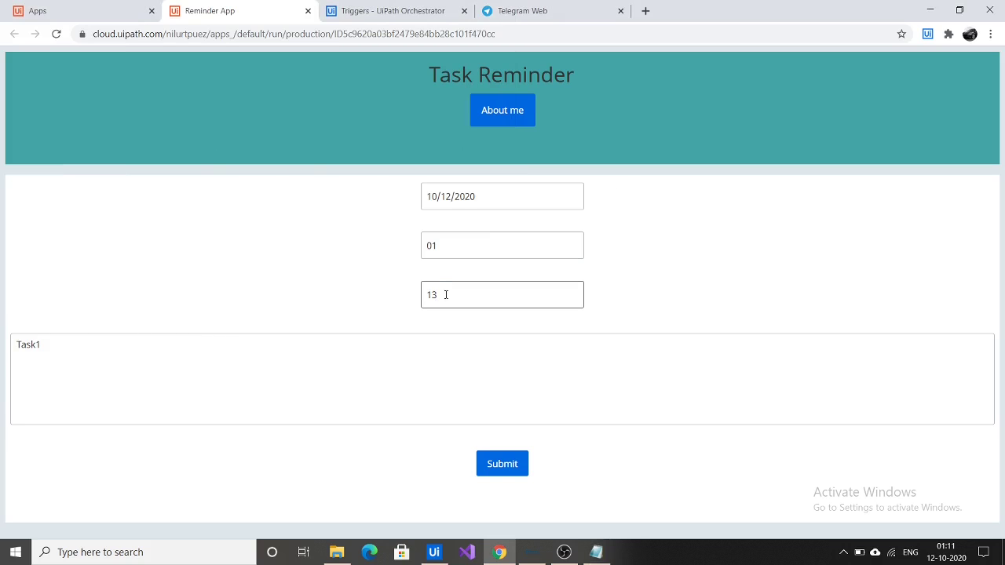
{"action": "key", "text": "BackSpace"}
{"action": "type", "text": "5"}
{"action": "left_click", "coordinate": [69, 344]}
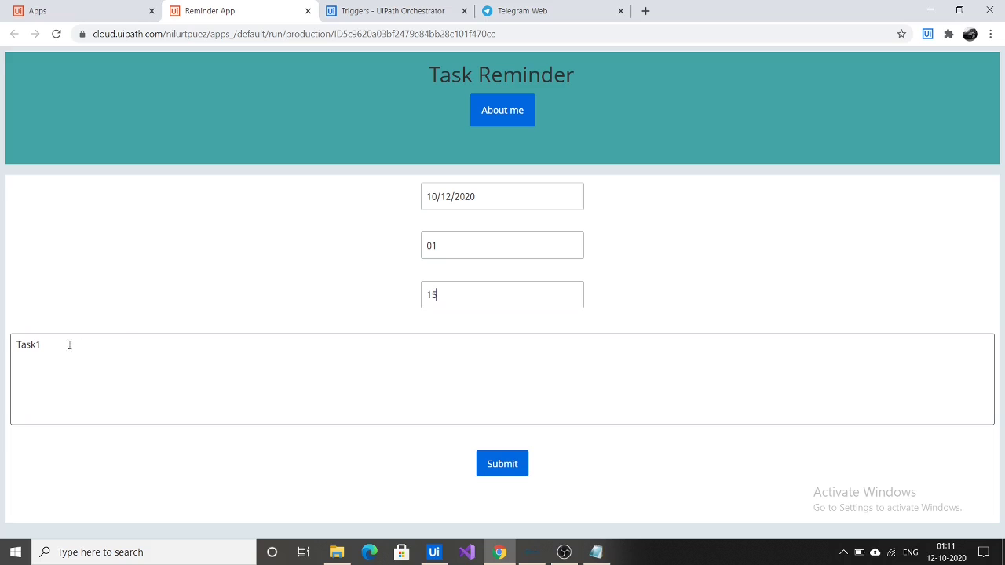
{"action": "type", "text": "2"}
{"action": "left_click", "coordinate": [504, 464]}
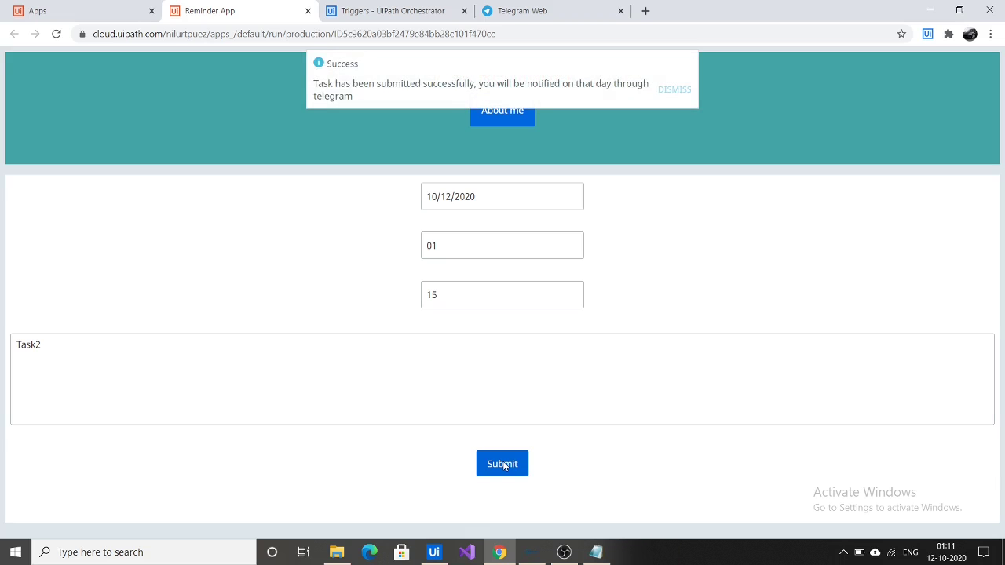
Open the Reminder sheet workbook from the Reminder_APP folder, review the recorded dates and messages, and close it
{"action": "left_click", "coordinate": [334, 556]}
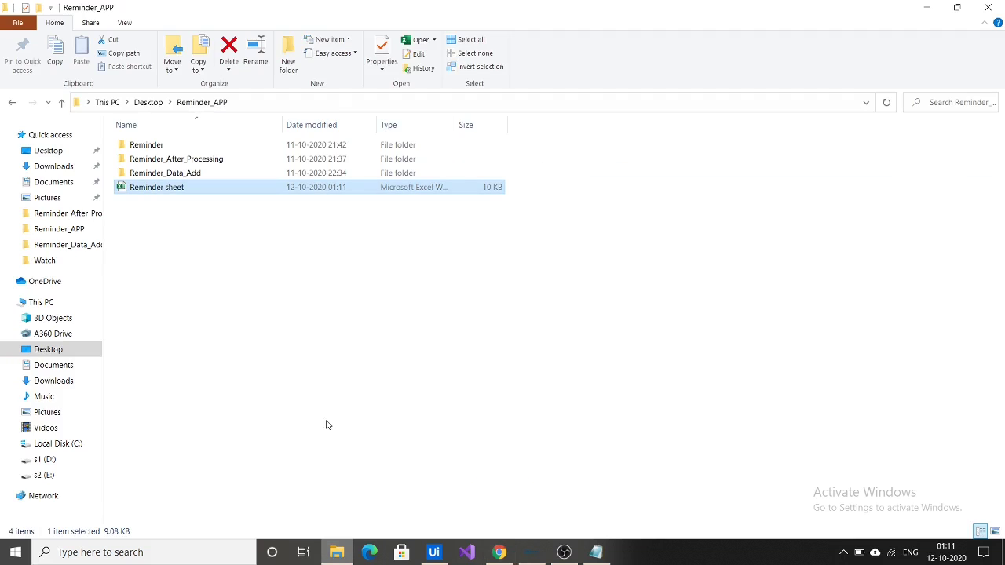
{"action": "double_click", "coordinate": [350, 189]}
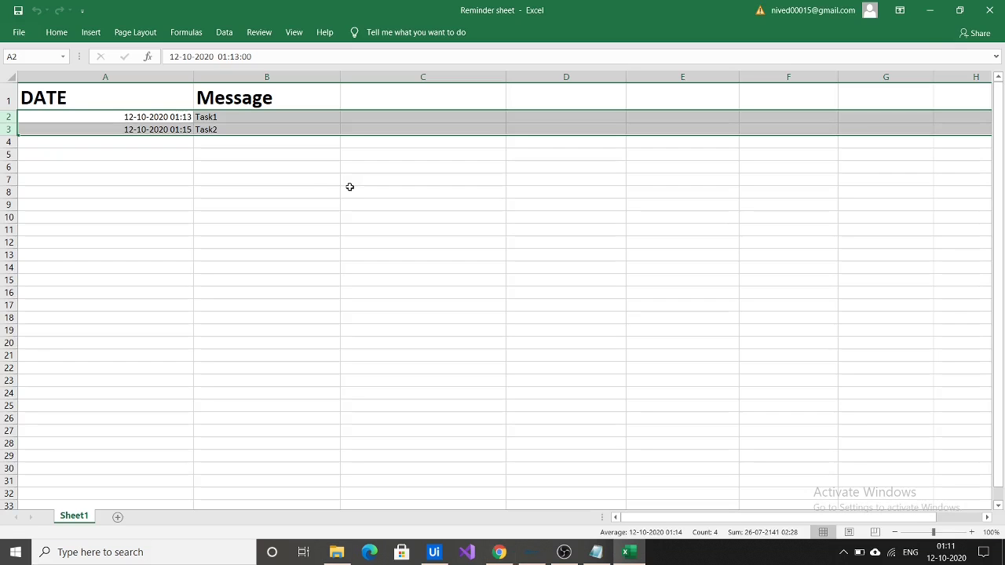
{"action": "left_click", "coordinate": [174, 229]}
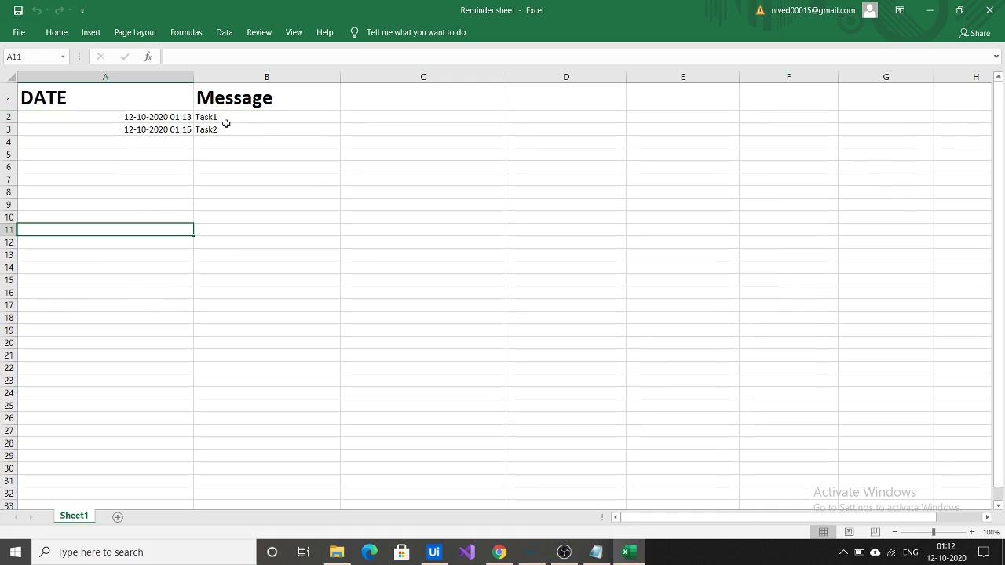
{"action": "left_click", "coordinate": [170, 118]}
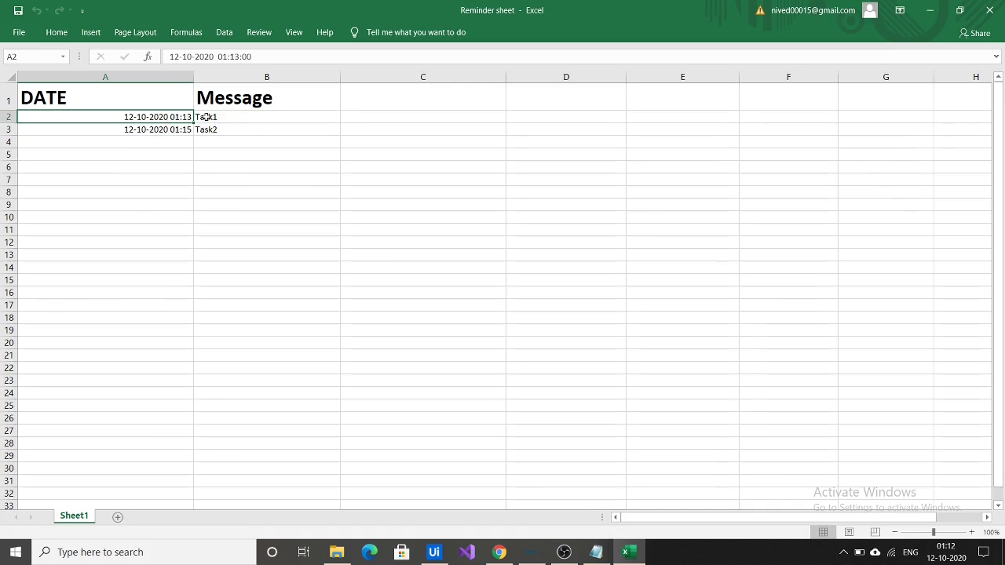
{"action": "left_click", "coordinate": [207, 117]}
{"action": "left_click", "coordinate": [150, 132]}
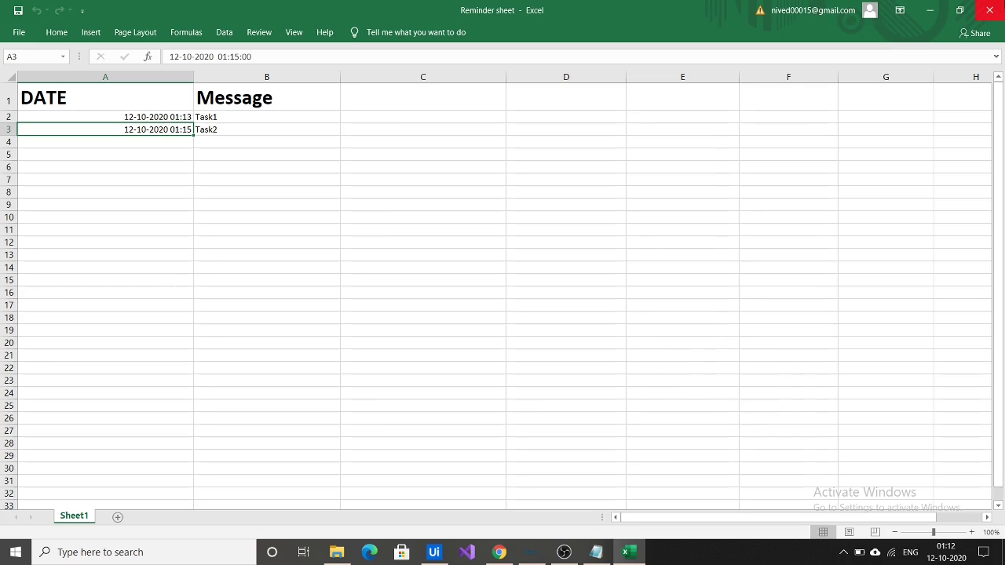
{"action": "left_click", "coordinate": [989, 10]}
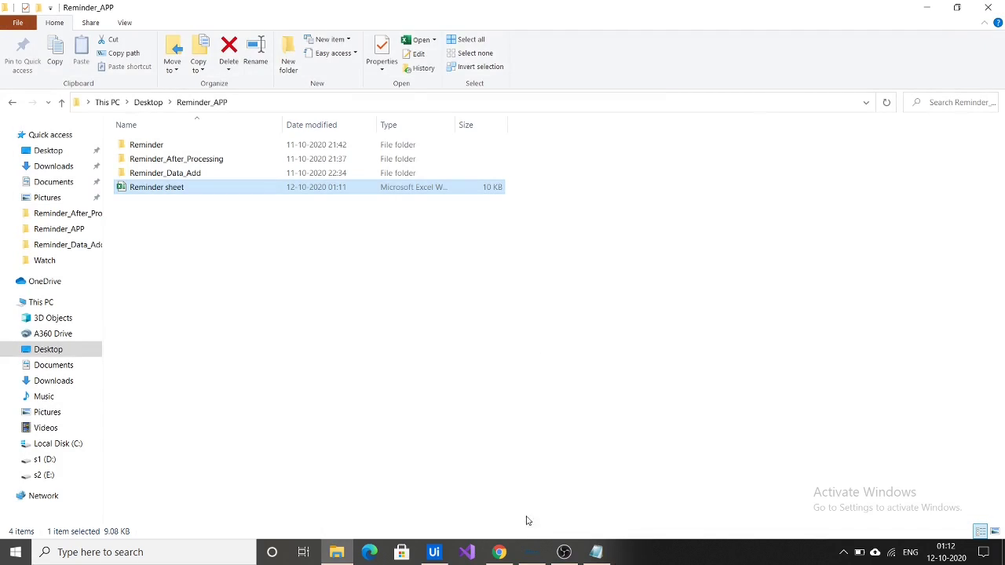
Switch to the Triggers page of UiPath Orchestrator in Chrome and refresh the trigger list
{"action": "left_click", "coordinate": [499, 551]}
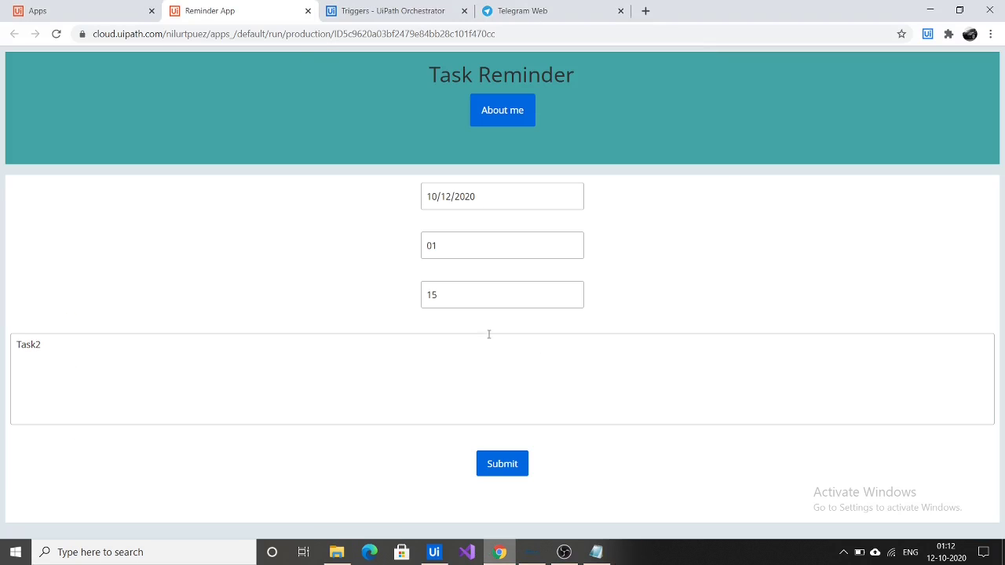
{"action": "left_click", "coordinate": [393, 10]}
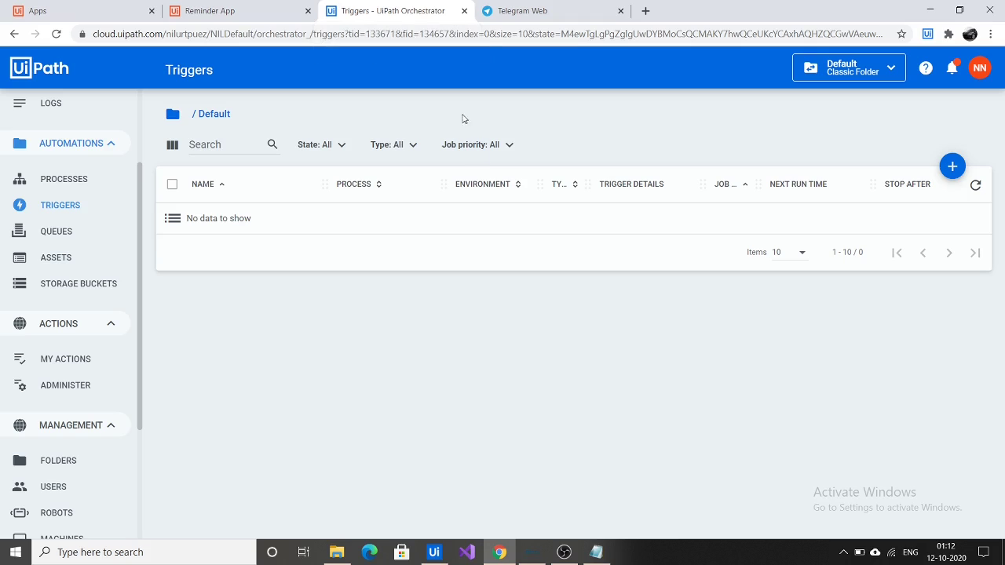
{"action": "left_click", "coordinate": [975, 185]}
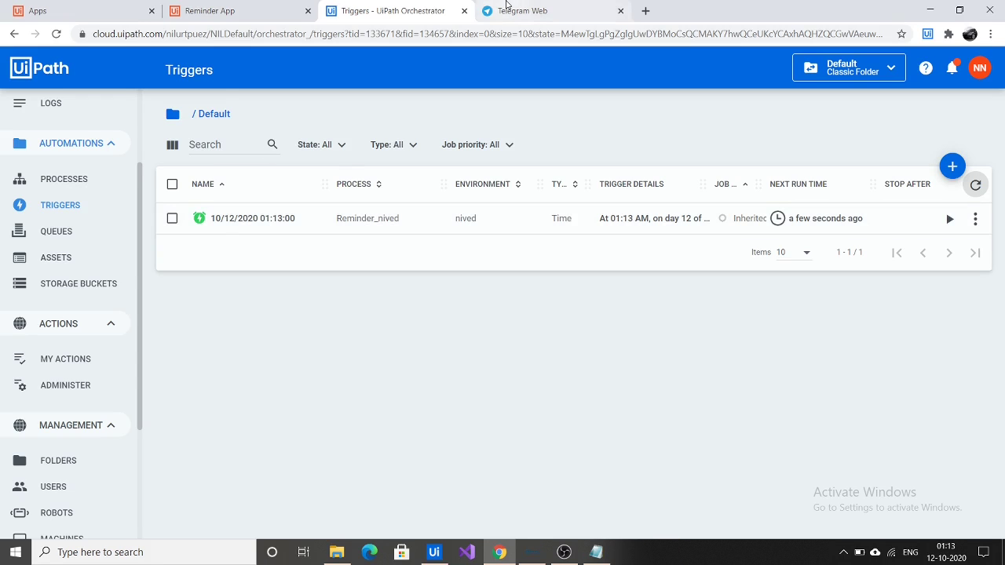
Check the Complaint_Solver channel in Telegram Web for the reminder message, and refresh the Orchestrator trigger list again
{"action": "left_click", "coordinate": [507, 8]}
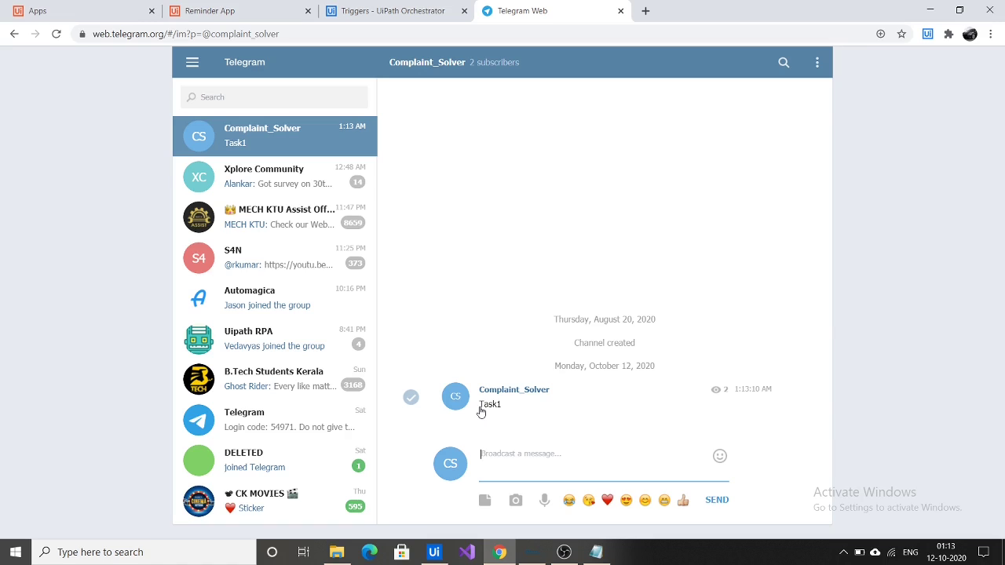
{"action": "left_click", "coordinate": [375, 6]}
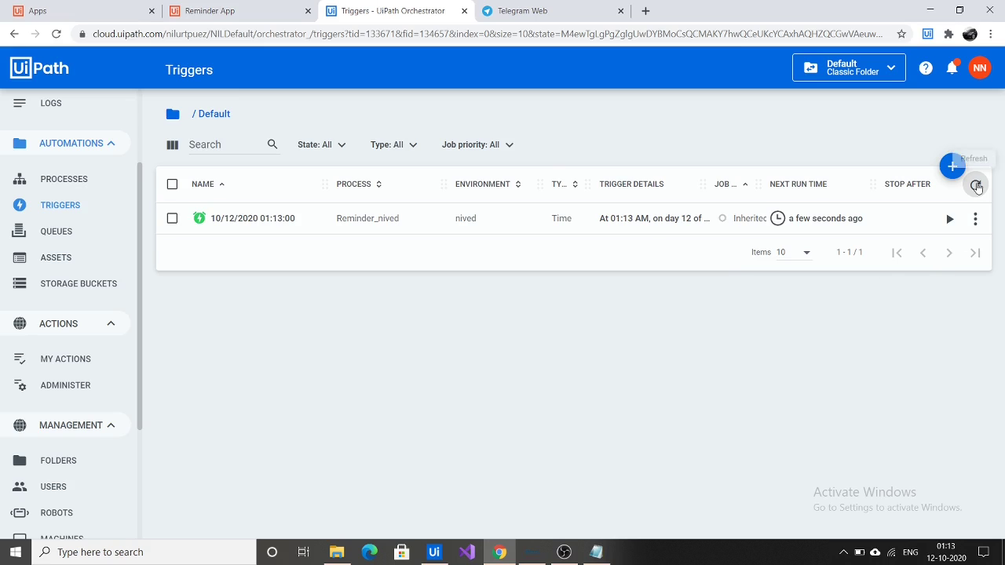
{"action": "left_click", "coordinate": [976, 185]}
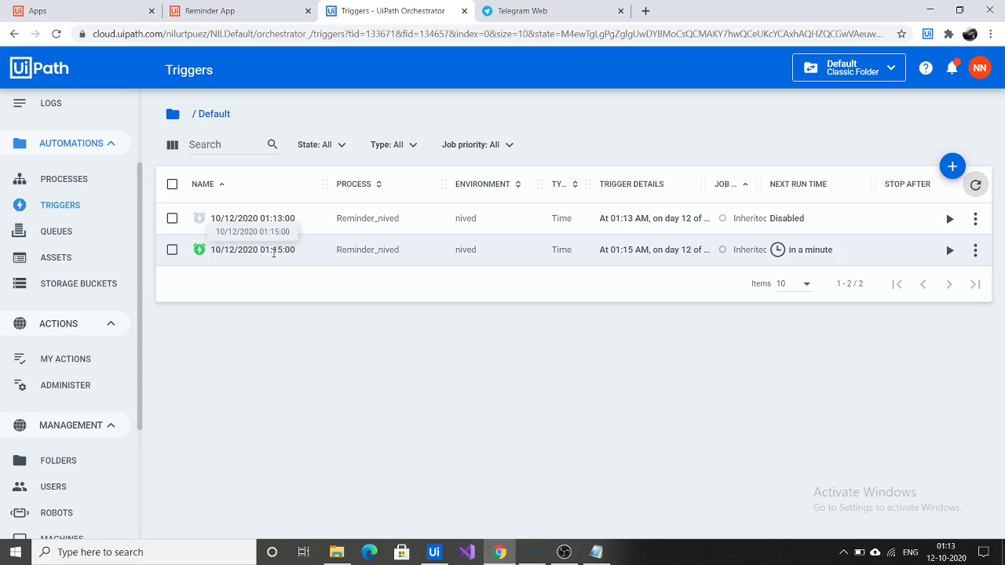
Reopen the Reminder sheet workbook in Excel to examine the remaining reminder entries, and close it
{"action": "left_click", "coordinate": [336, 552]}
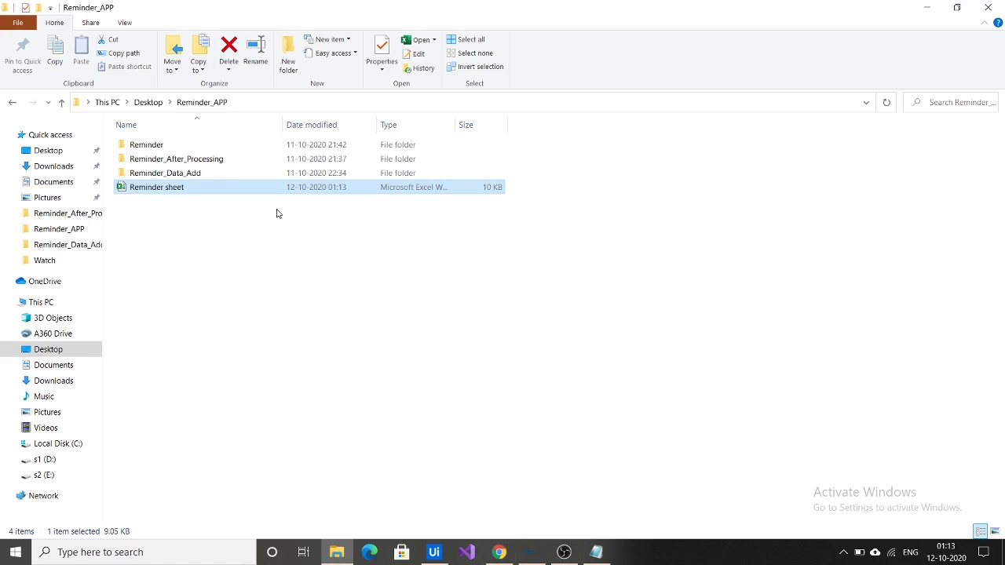
{"action": "double_click", "coordinate": [270, 187]}
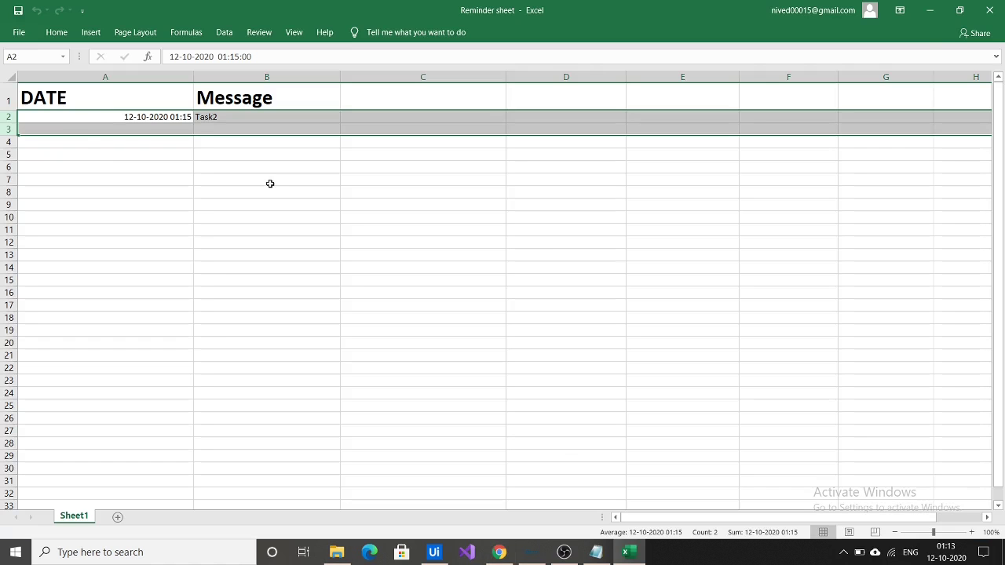
{"action": "left_click", "coordinate": [60, 151]}
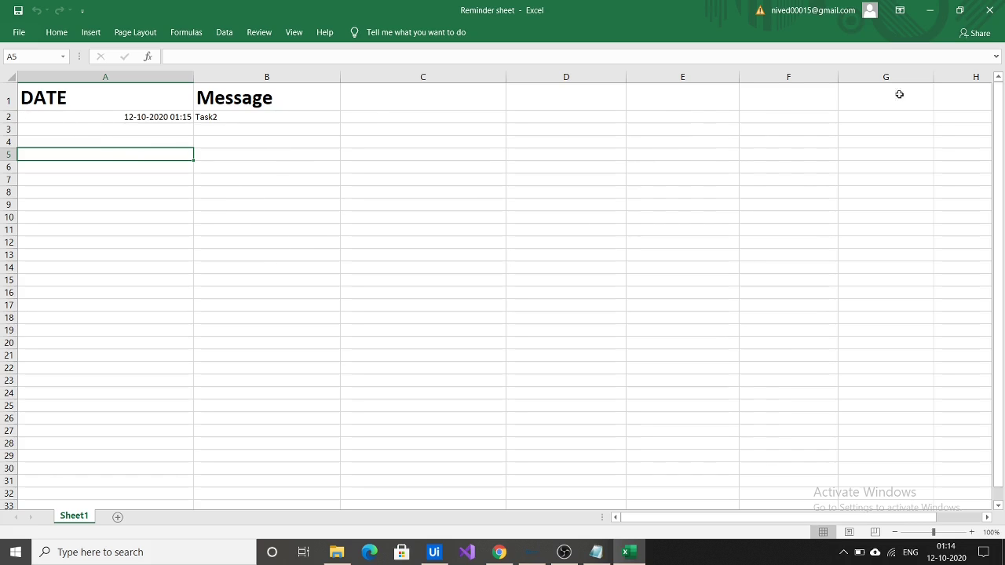
{"action": "left_click", "coordinate": [1003, 4]}
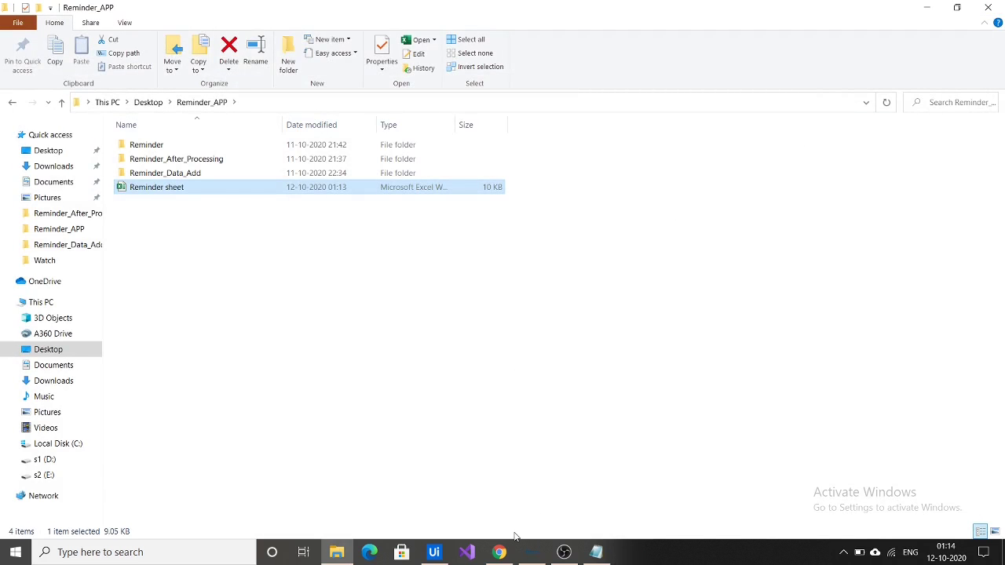
Switch to Chrome and refresh the Orchestrator trigger list before and after checking Telegram Web's Complaint_Solver channel for the Task2 reminder
{"action": "left_click", "coordinate": [499, 552]}
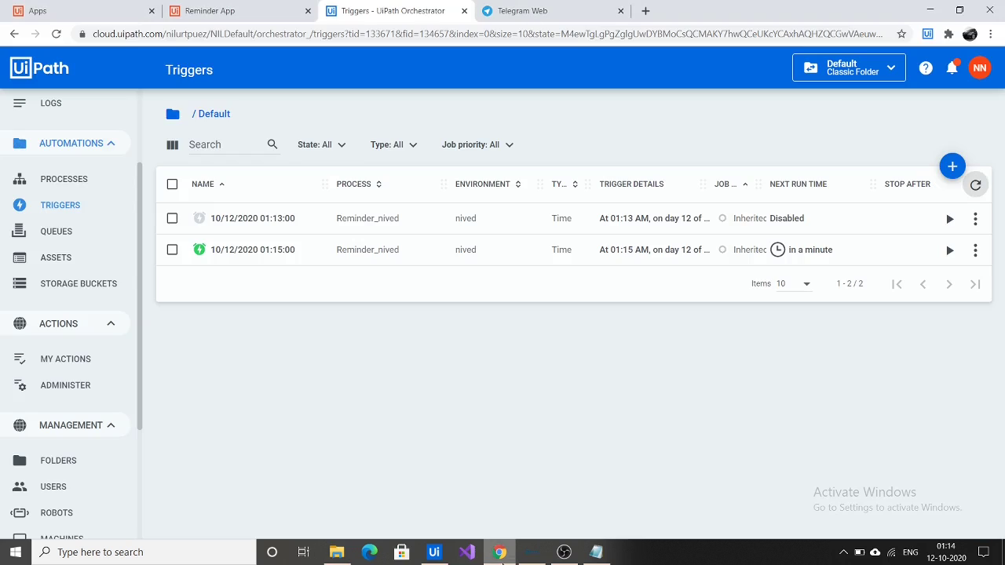
{"action": "left_click", "coordinate": [975, 184]}
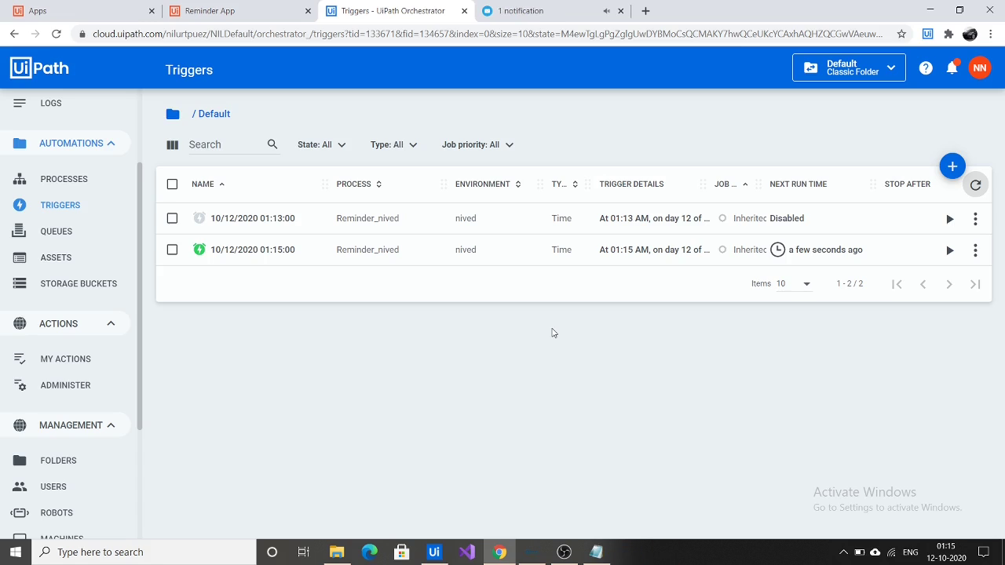
{"action": "left_click", "coordinate": [522, 10]}
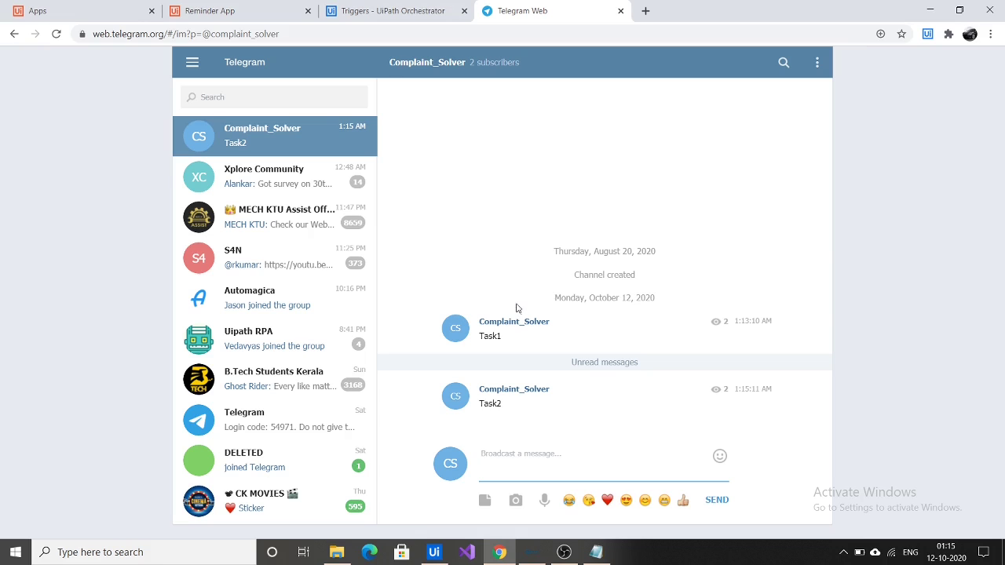
{"action": "left_click", "coordinate": [372, 5]}
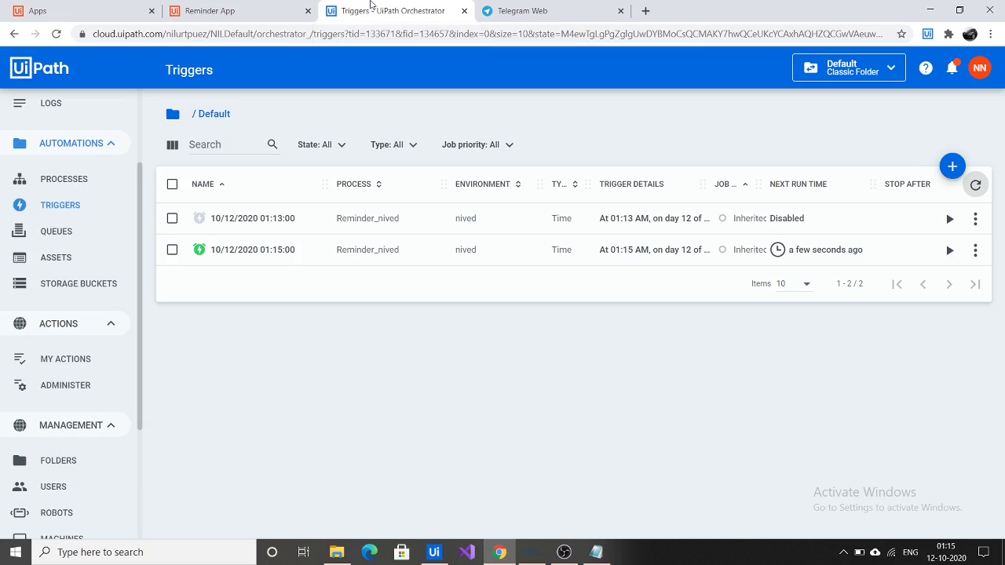
{"action": "left_click", "coordinate": [979, 187]}
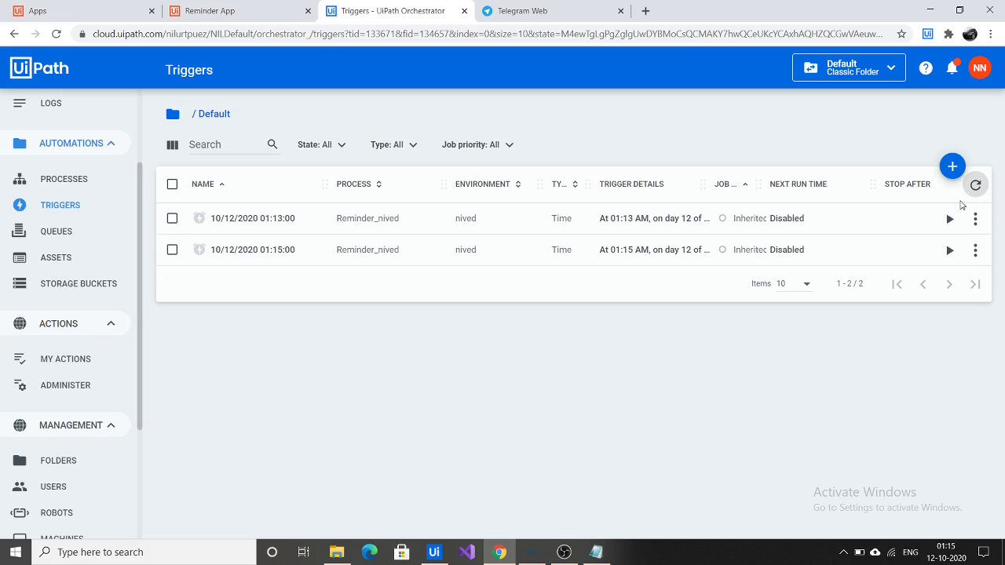
Switch to the Reminder_APP folder in File Explorer, open the Reminder sheet workbook to examine its date and message rows, and close it
{"action": "left_click", "coordinate": [334, 554]}
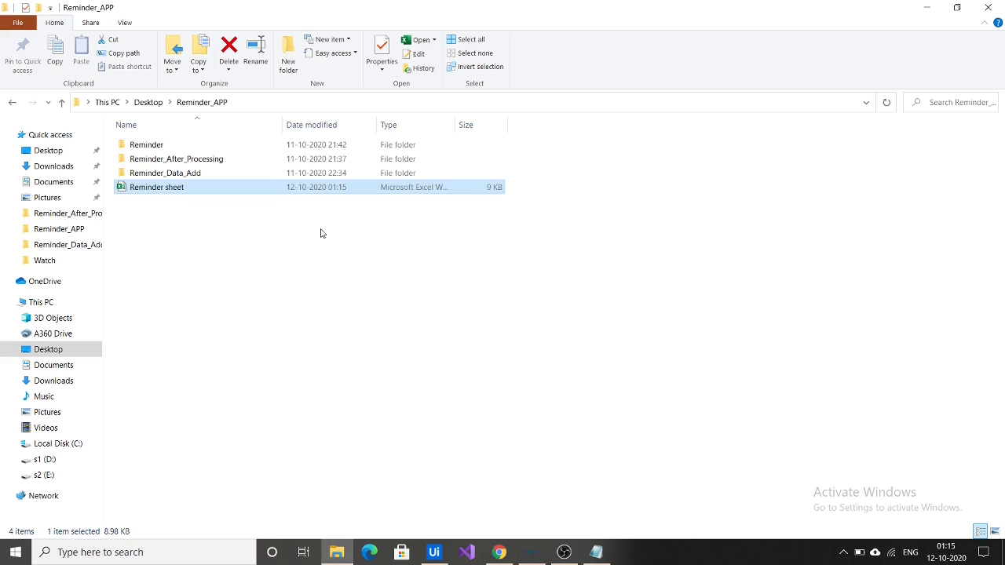
{"action": "double_click", "coordinate": [318, 188]}
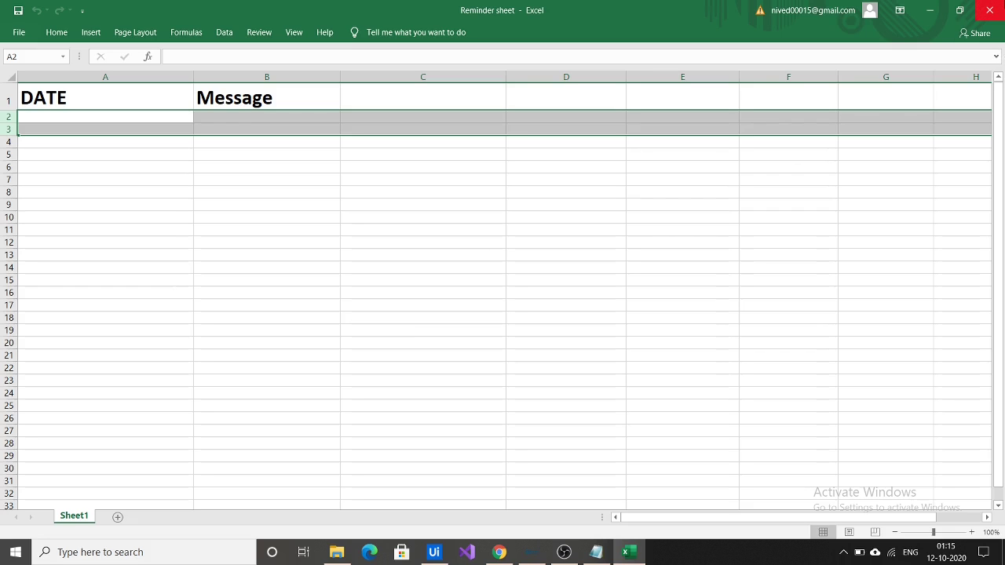
{"action": "left_click", "coordinate": [990, 10]}
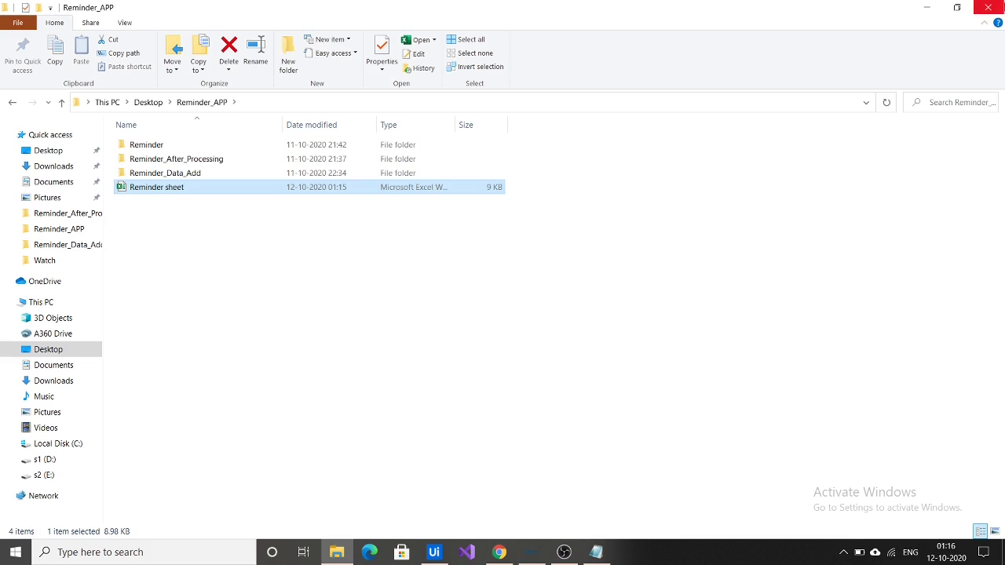
Close the Reminder_APP folder window, refresh the Orchestrator trigger list in Chrome, and return to the Reminder App's Task Reminder form
{"action": "left_click", "coordinate": [988, 7]}
{"action": "left_click", "coordinate": [975, 184]}
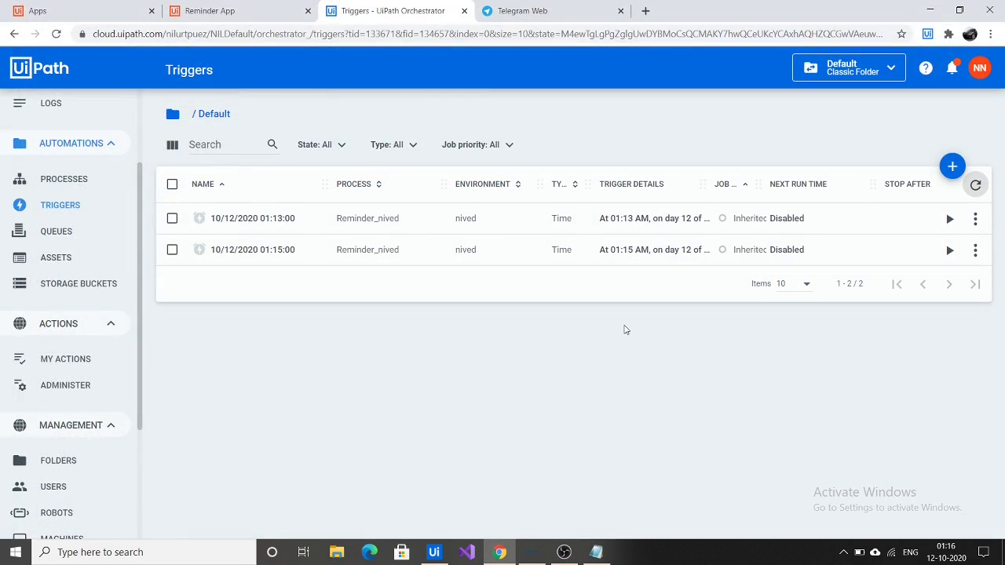
{"action": "left_click", "coordinate": [252, 6]}
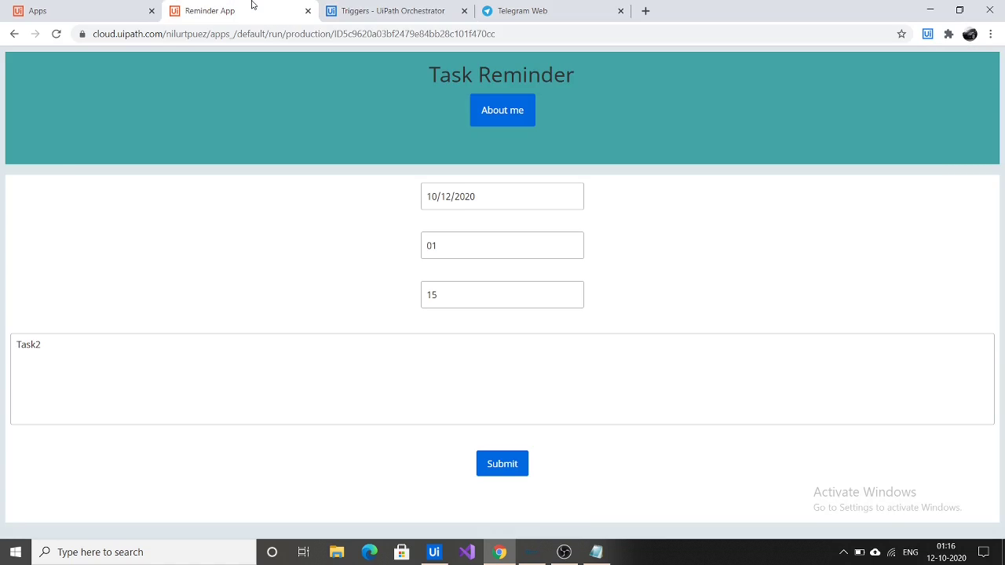